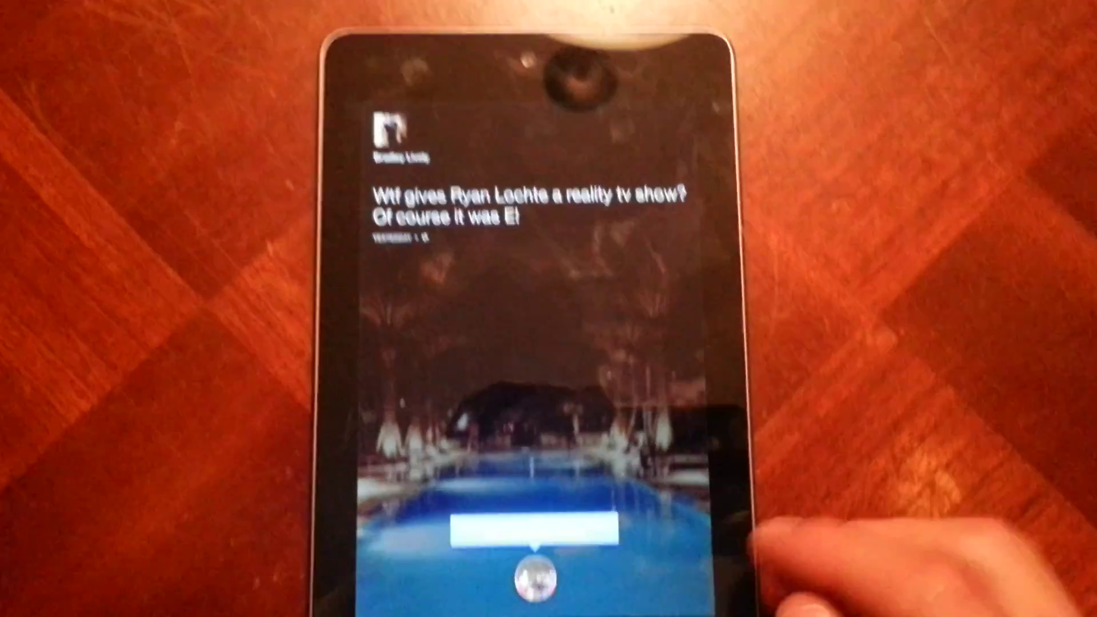
- Open the app drawer, scroll the full installed-apps list, then return to Cover Feed
{"action": "left_click", "coordinate": [549, 600]}
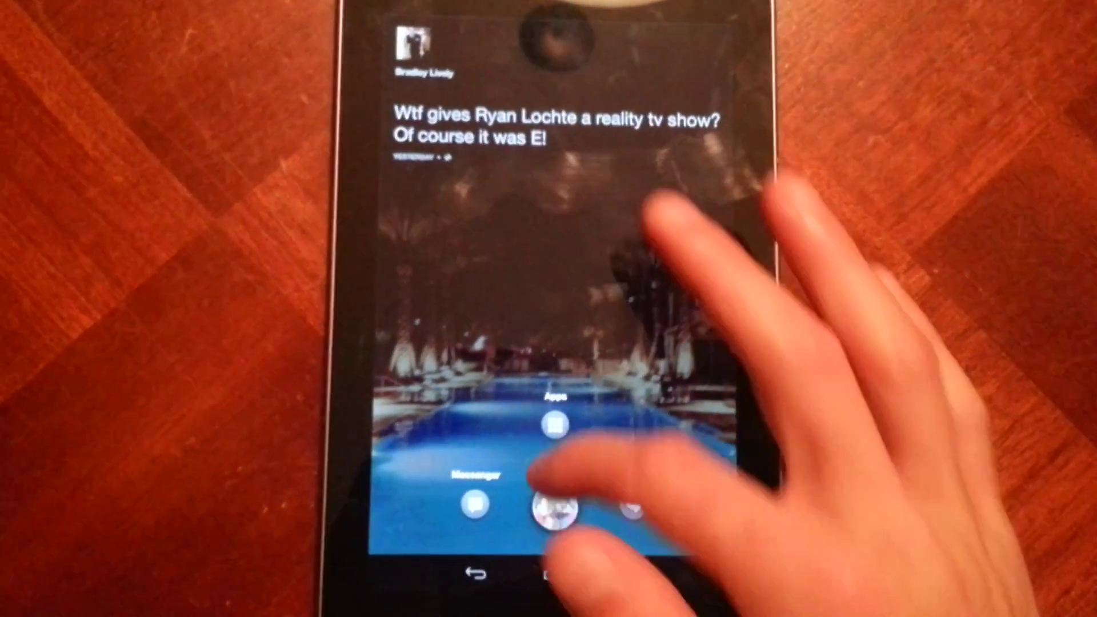
{"action": "left_click_drag", "start_coordinate": [535, 505], "coordinate": [580, 351]}
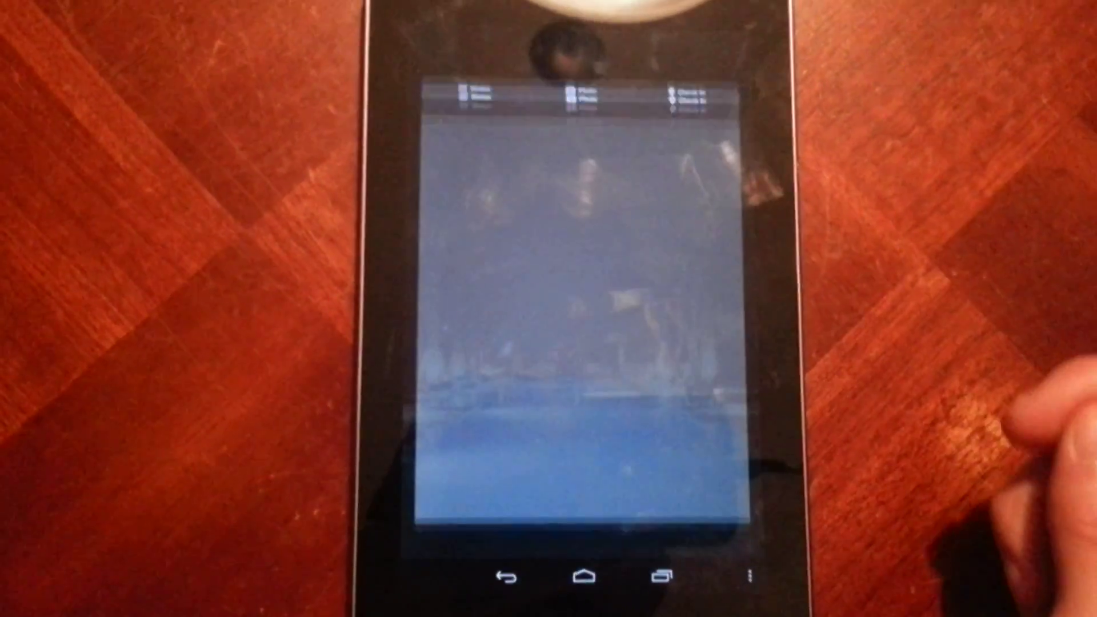
{"action": "left_click", "coordinate": [617, 501]}
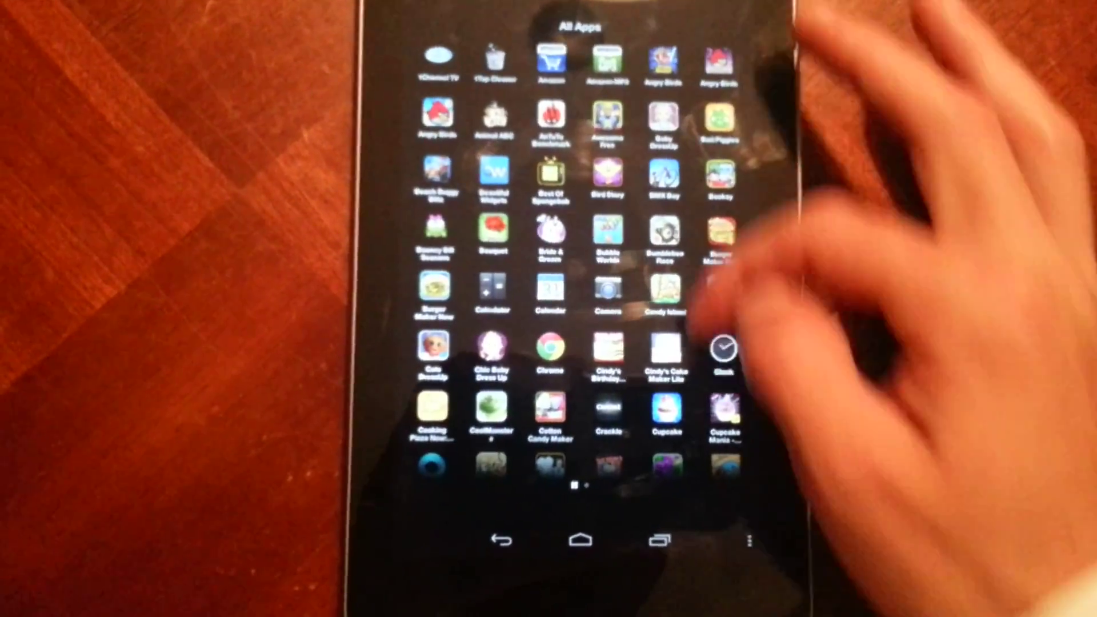
{"action": "left_click_drag", "start_coordinate": [700, 314], "coordinate": [712, 35]}
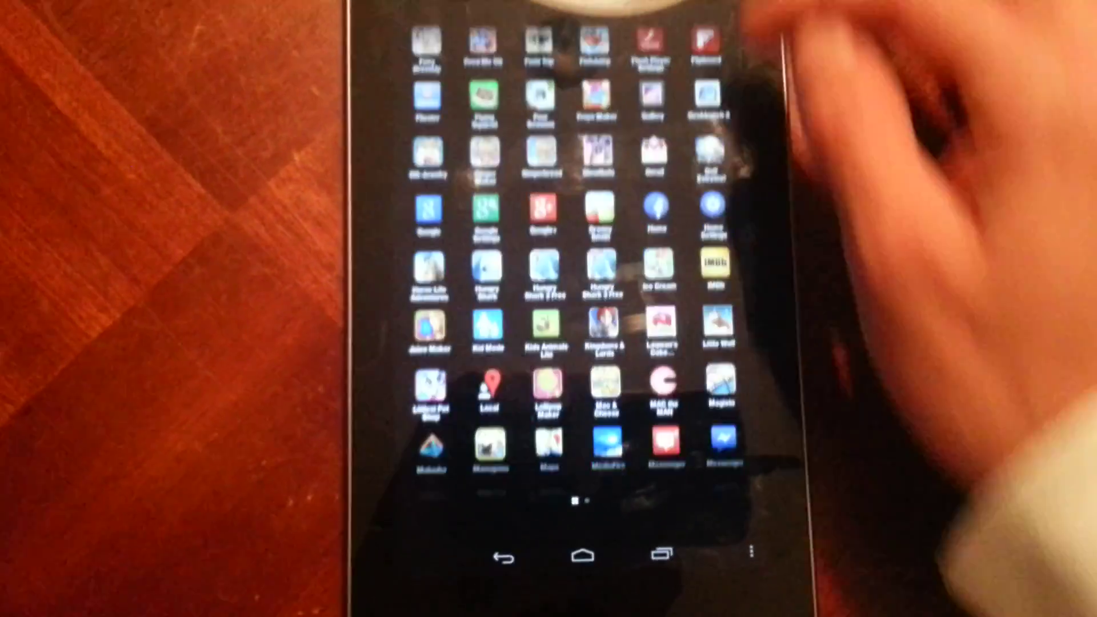
{"action": "left_click_drag", "start_coordinate": [694, 250], "coordinate": [678, 215]}
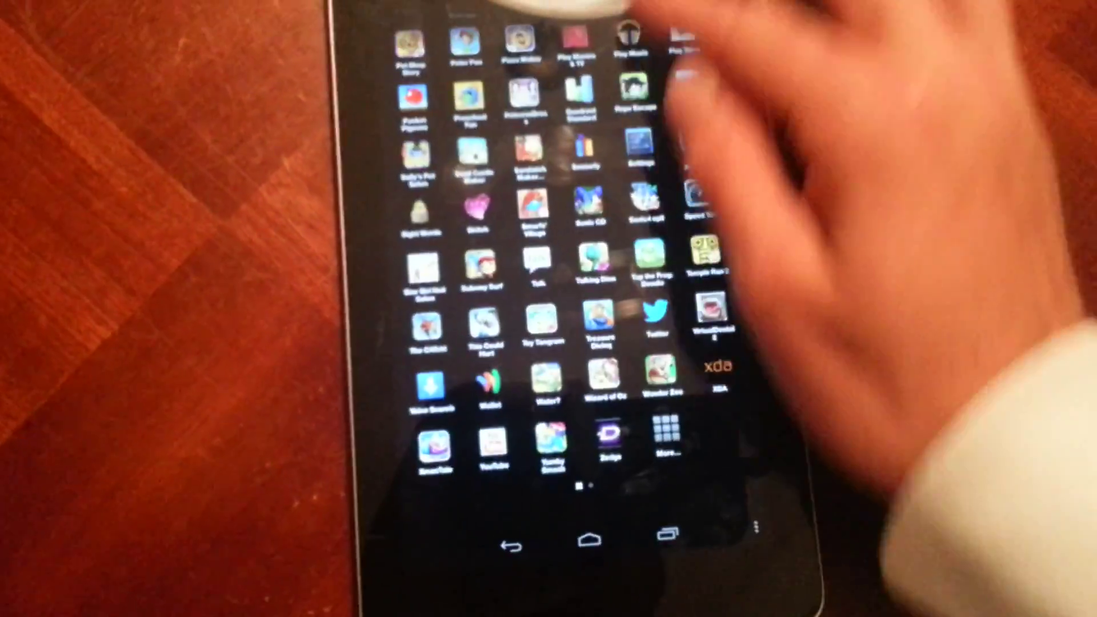
{"action": "left_click_drag", "start_coordinate": [712, 360], "coordinate": [711, 129]}
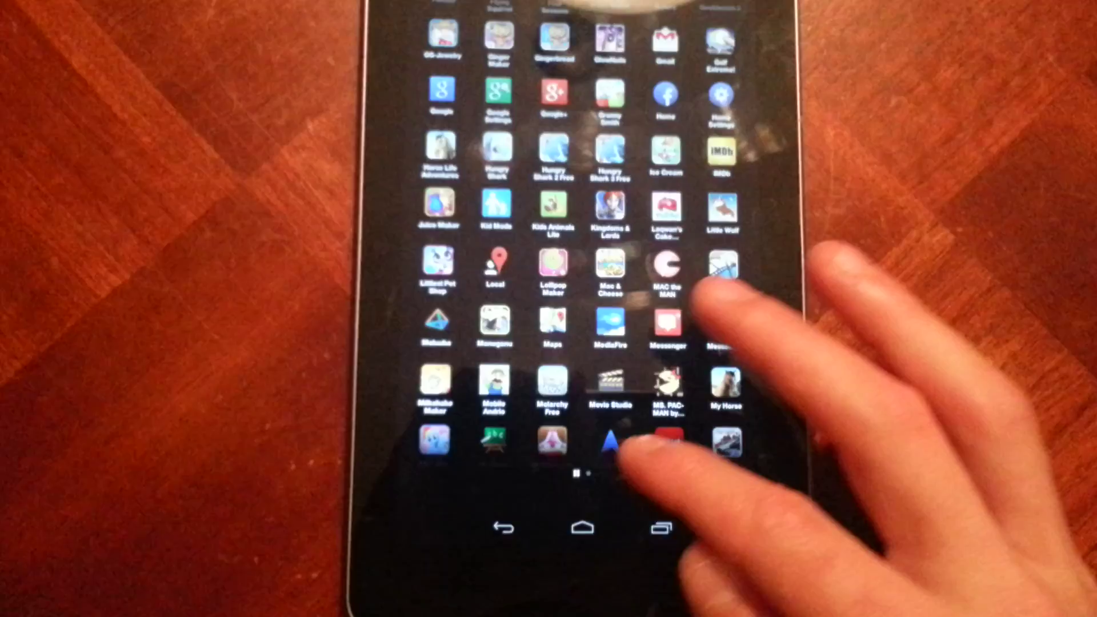
{"action": "left_click_drag", "start_coordinate": [712, 360], "coordinate": [618, 291]}
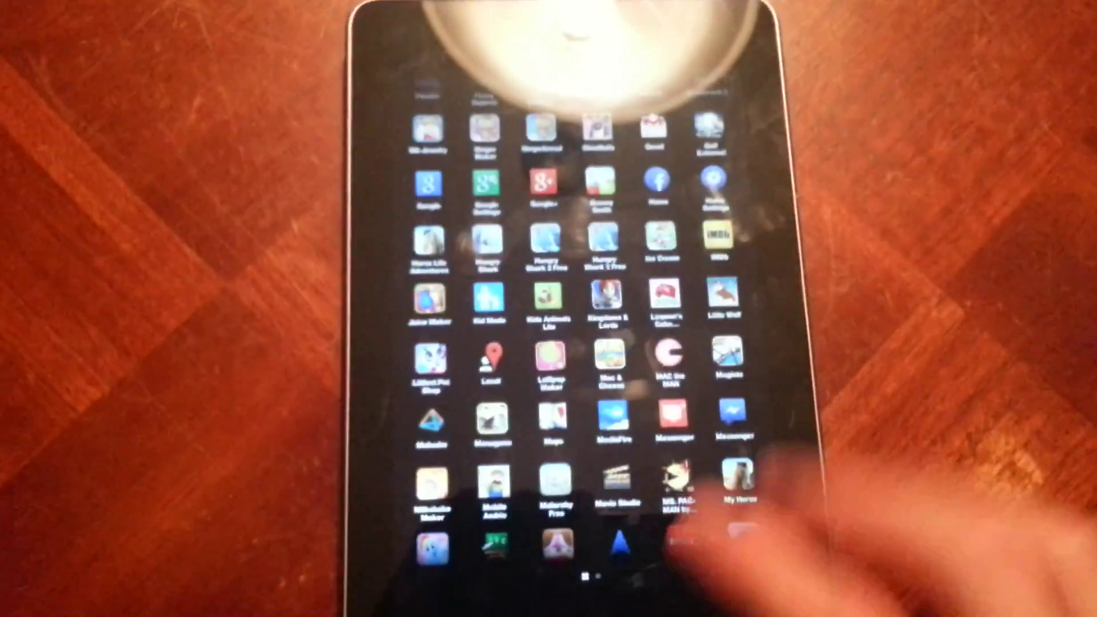
{"action": "left_click", "coordinate": [574, 611]}
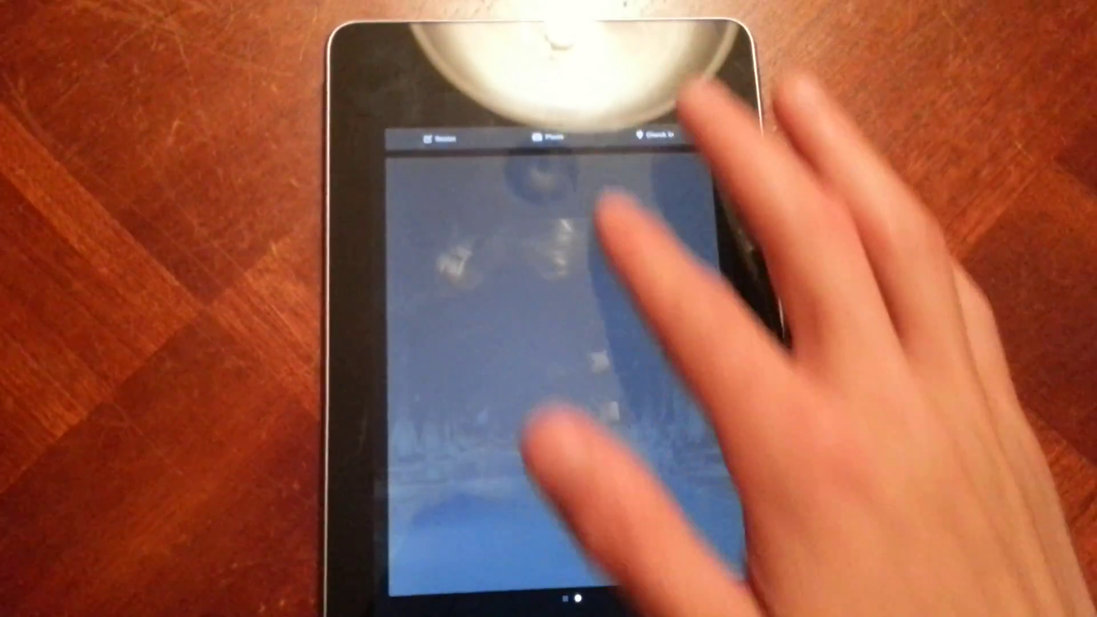
{"action": "left_click", "coordinate": [563, 447]}
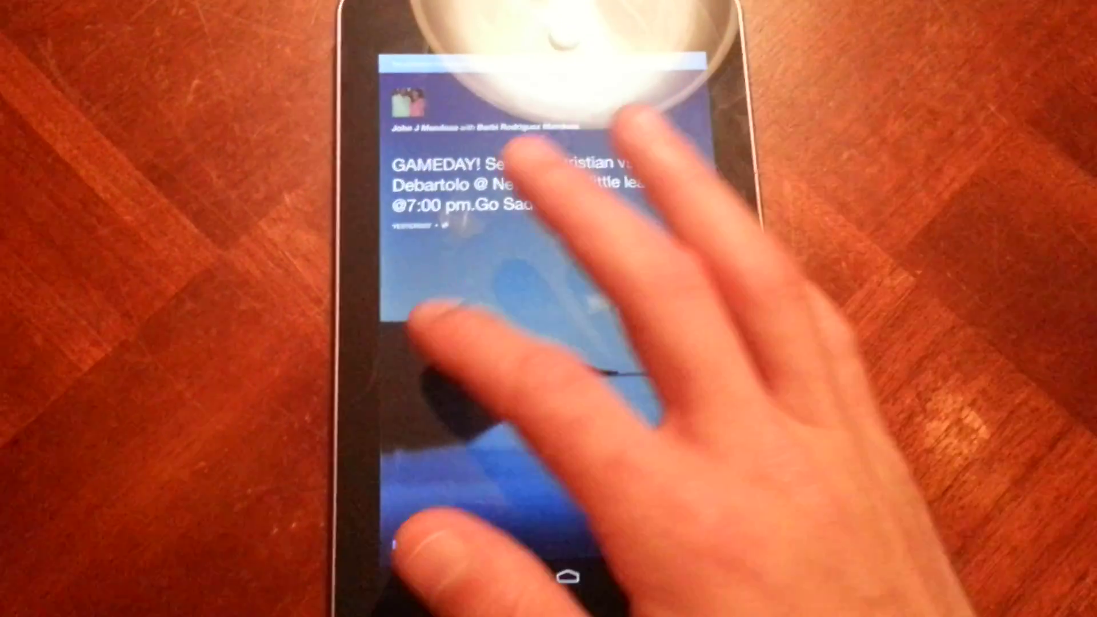
- Swipe past the Ryan Lochte, LG Electronics, MOSH and birthday posts to the ocean post
{"action": "left_click_drag", "start_coordinate": [442, 318], "coordinate": [760, 318]}
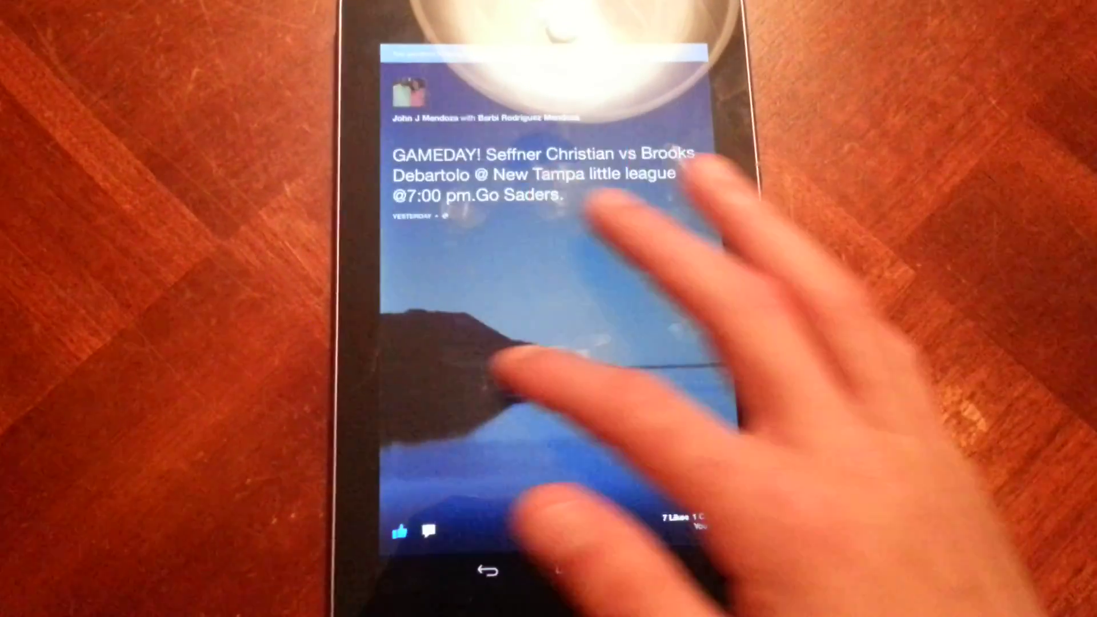
{"action": "left_click_drag", "start_coordinate": [506, 369], "coordinate": [737, 343]}
{"action": "left_click_drag", "start_coordinate": [489, 365], "coordinate": [694, 365]}
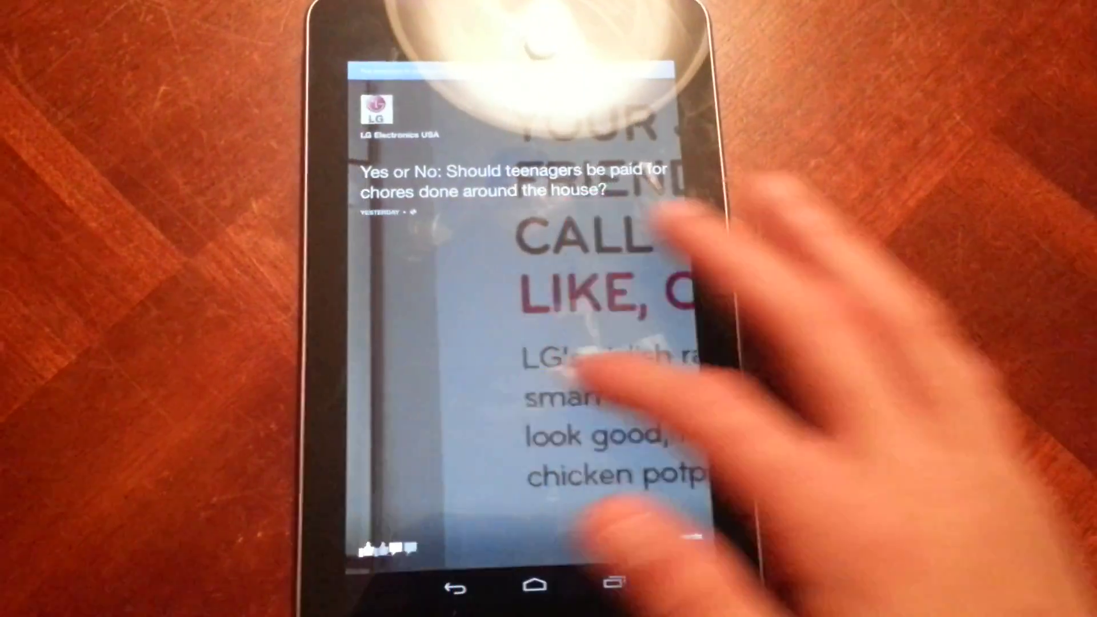
{"action": "left_click_drag", "start_coordinate": [562, 369], "coordinate": [772, 360]}
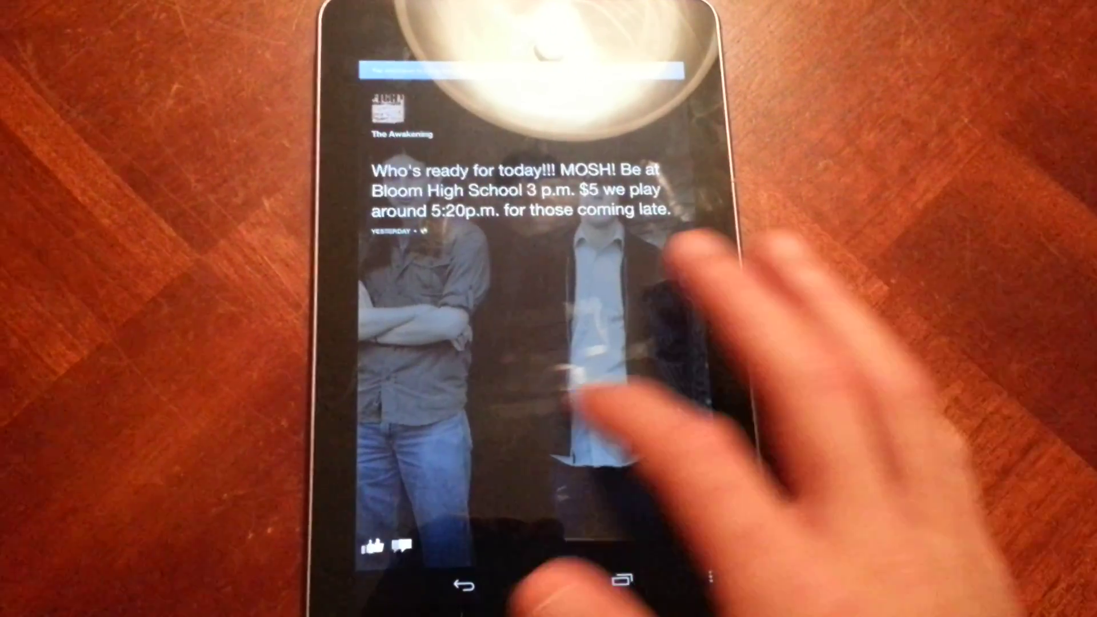
{"action": "left_click_drag", "start_coordinate": [583, 403], "coordinate": [635, 424]}
{"action": "mouse_move", "coordinate": [562, 394]}
{"action": "left_mouse_down"}
{"action": "mouse_move", "coordinate": [592, 275]}
{"action": "mouse_move", "coordinate": [892, 377]}
{"action": "left_mouse_up"}
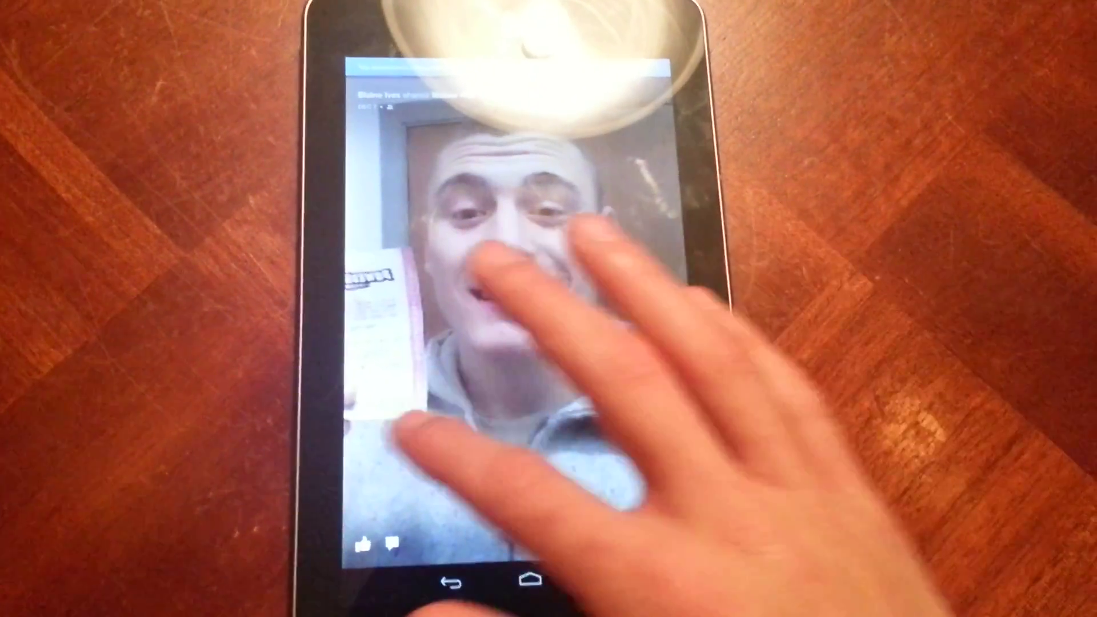
{"action": "left_click_drag", "start_coordinate": [502, 246], "coordinate": [944, 334]}
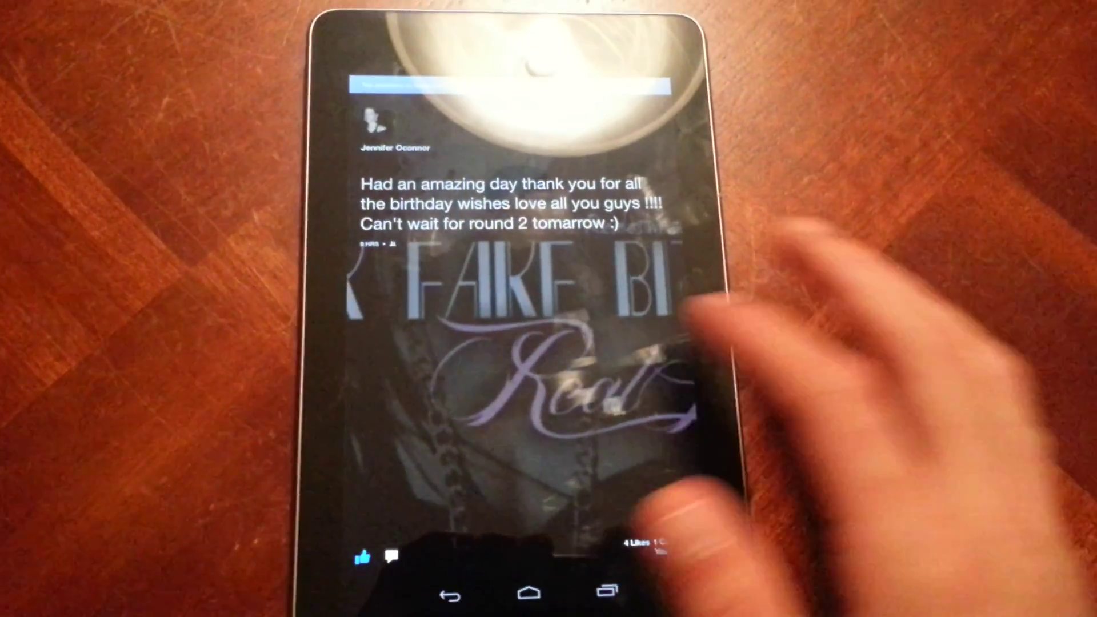
{"action": "left_click_drag", "start_coordinate": [694, 313], "coordinate": [874, 278]}
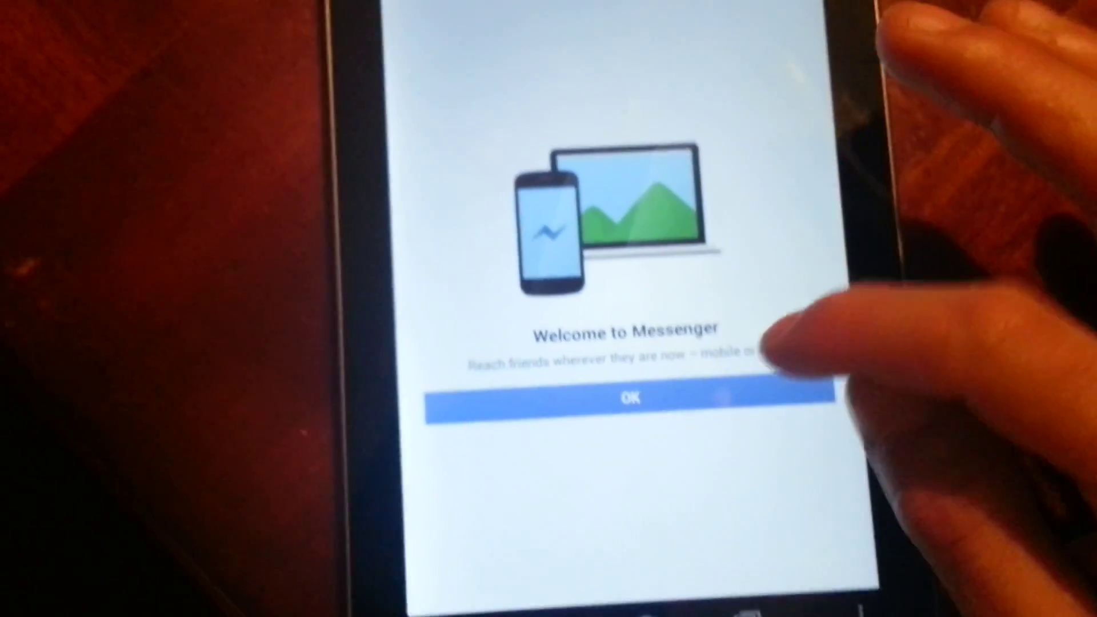
- Dismiss the Welcome to Messenger screen with OK
{"action": "left_click", "coordinate": [754, 396]}
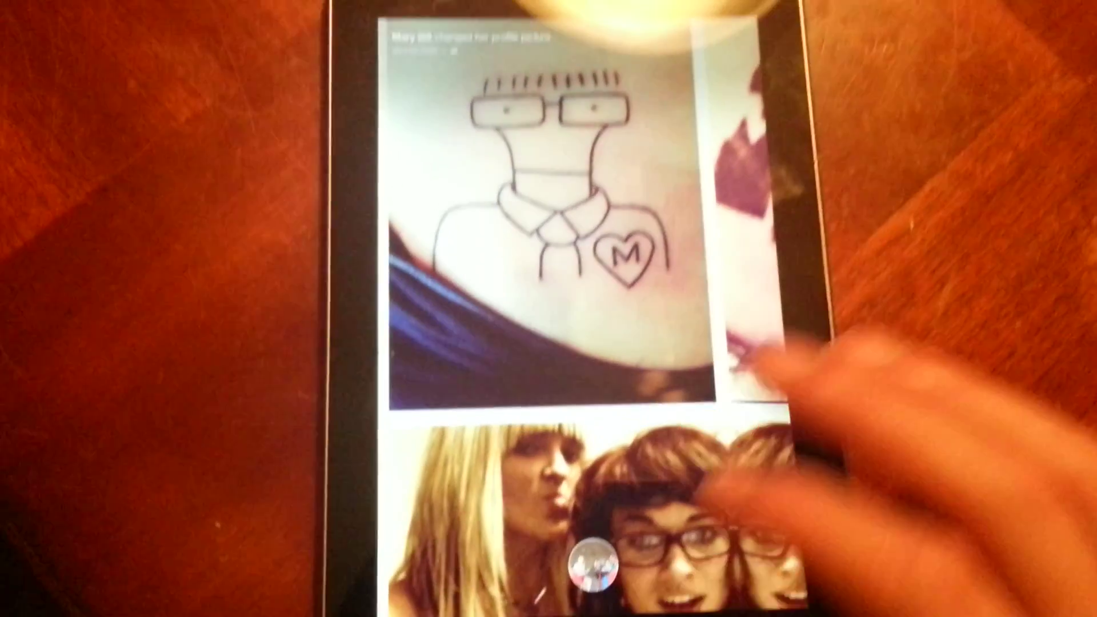
- Like the profile-picture post, then swipe past Tip of the day to 'So this is hell'
{"action": "double_click", "coordinate": [690, 360]}
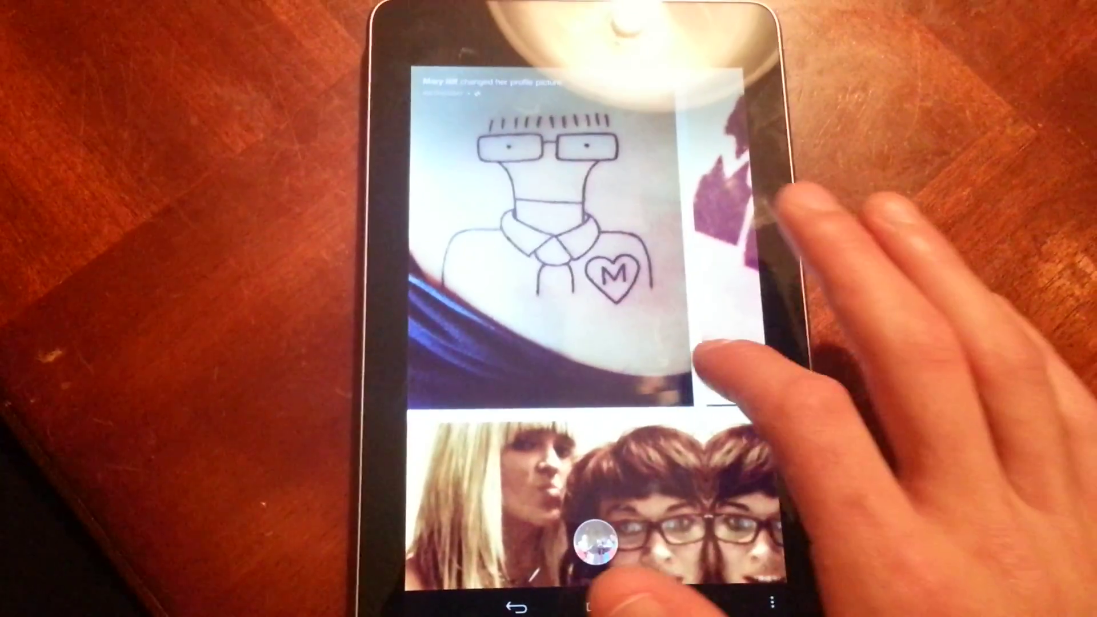
{"action": "left_click_drag", "start_coordinate": [703, 361], "coordinate": [455, 249]}
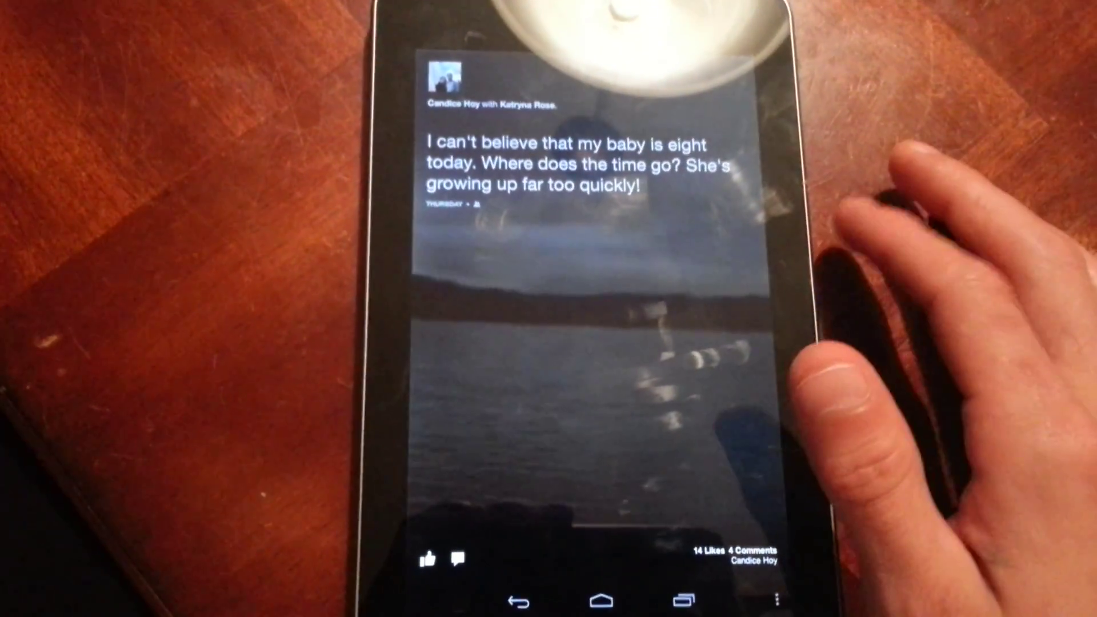
{"action": "left_click_drag", "start_coordinate": [652, 360], "coordinate": [691, 403]}
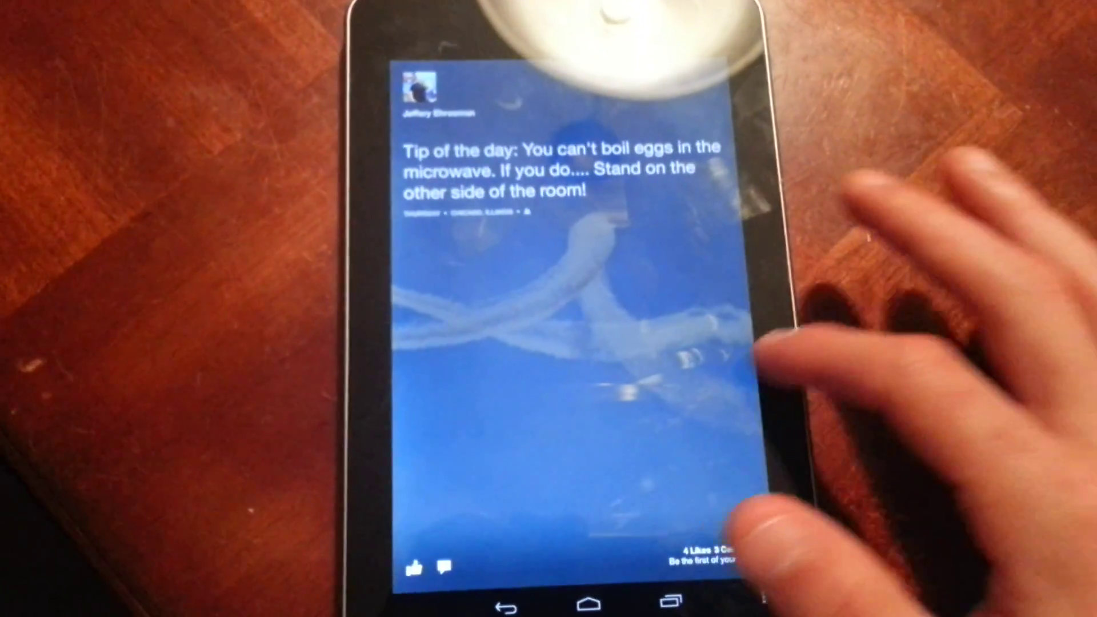
{"action": "left_click_drag", "start_coordinate": [763, 339], "coordinate": [528, 365]}
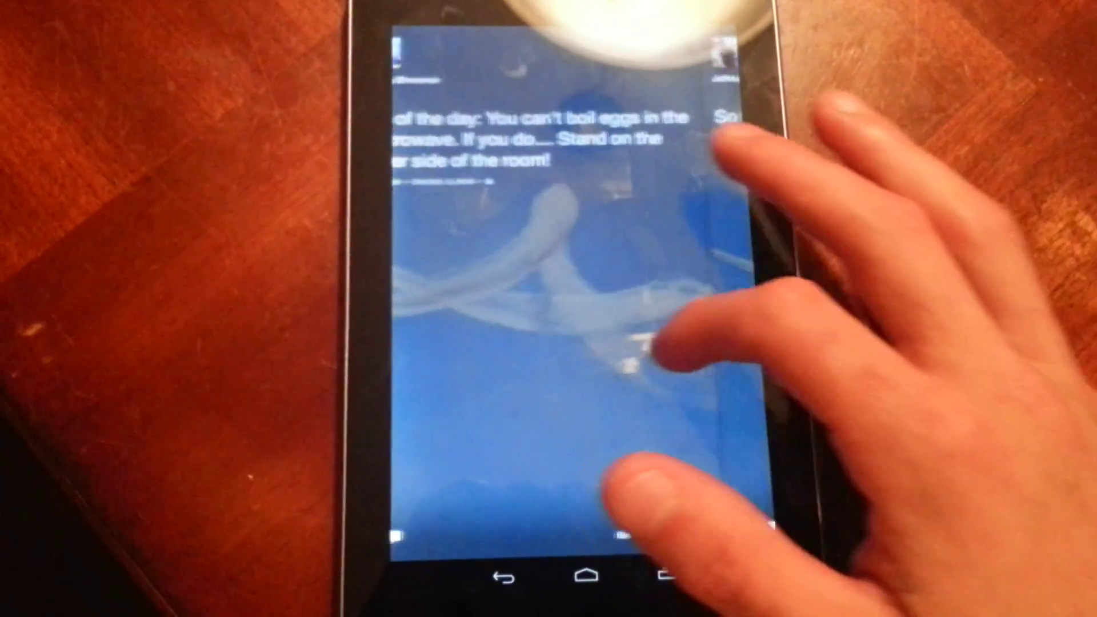
{"action": "left_click_drag", "start_coordinate": [656, 326], "coordinate": [503, 355]}
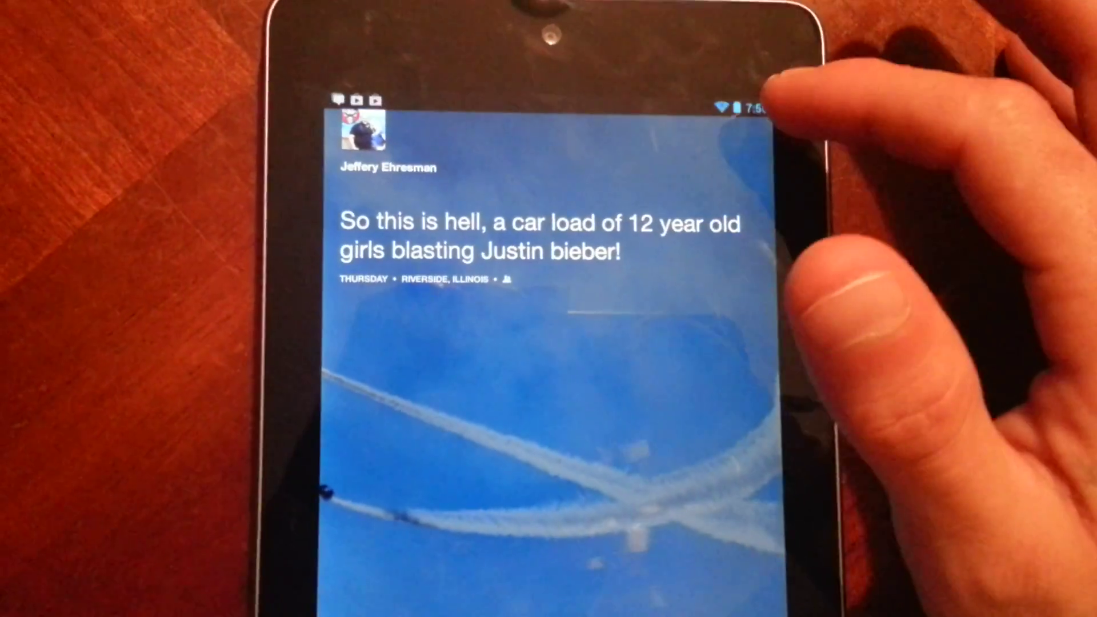
- Check and dismiss quick settings and notifications, then reveal the Apps and Messenger shortcuts
{"action": "mouse_move", "coordinate": [738, 236]}
{"action": "left_mouse_down"}
{"action": "mouse_move", "coordinate": [735, 319]}
{"action": "mouse_move", "coordinate": [806, 197]}
{"action": "left_mouse_up"}
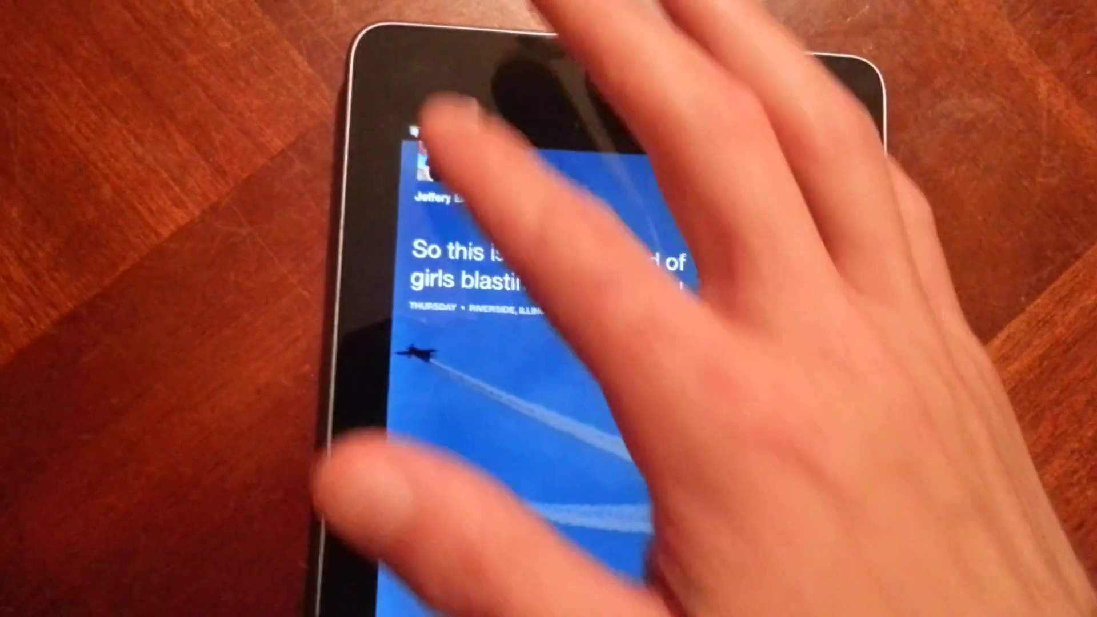
{"action": "mouse_move", "coordinate": [454, 128]}
{"action": "left_mouse_down"}
{"action": "mouse_move", "coordinate": [515, 257]}
{"action": "mouse_move", "coordinate": [515, 51]}
{"action": "left_mouse_up"}
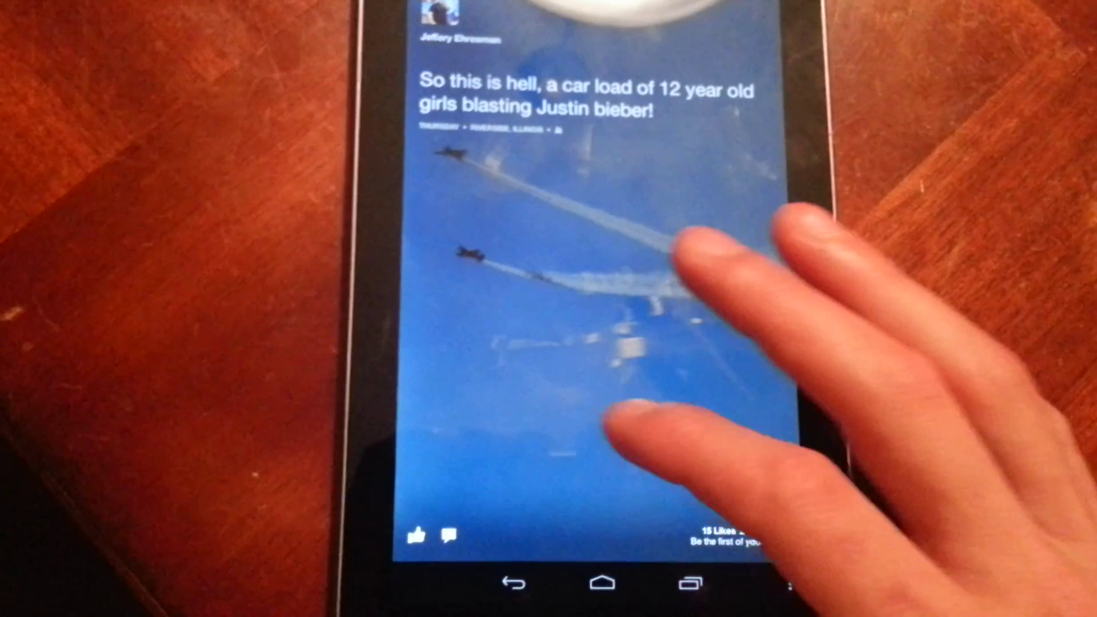
{"action": "left_click_drag", "start_coordinate": [614, 573], "coordinate": [613, 506]}
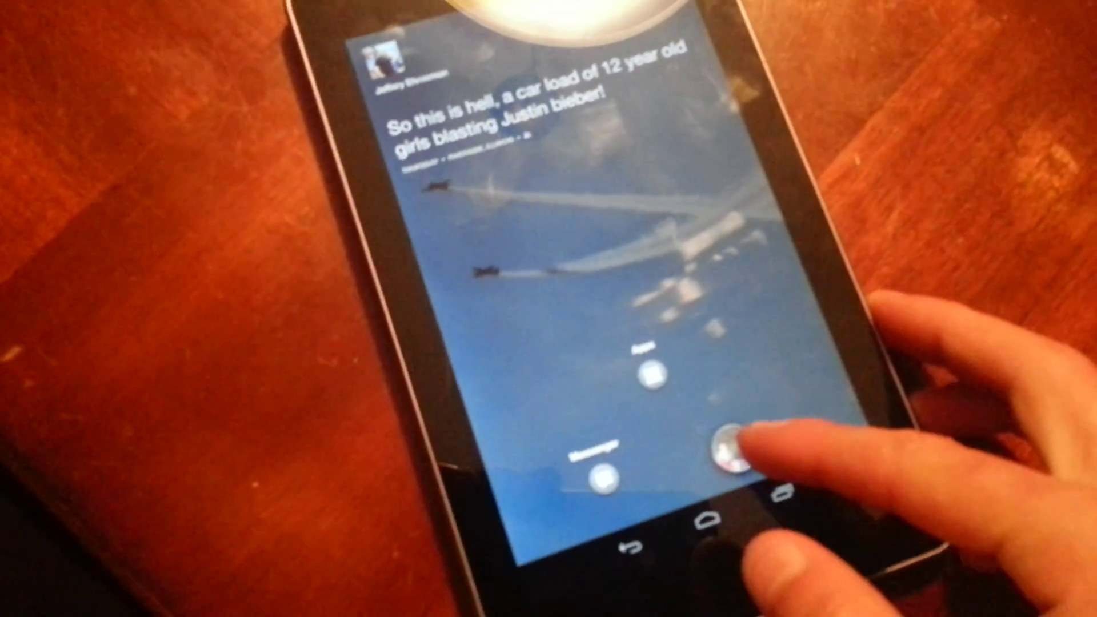
{"action": "left_click_drag", "start_coordinate": [600, 480], "coordinate": [731, 463]}
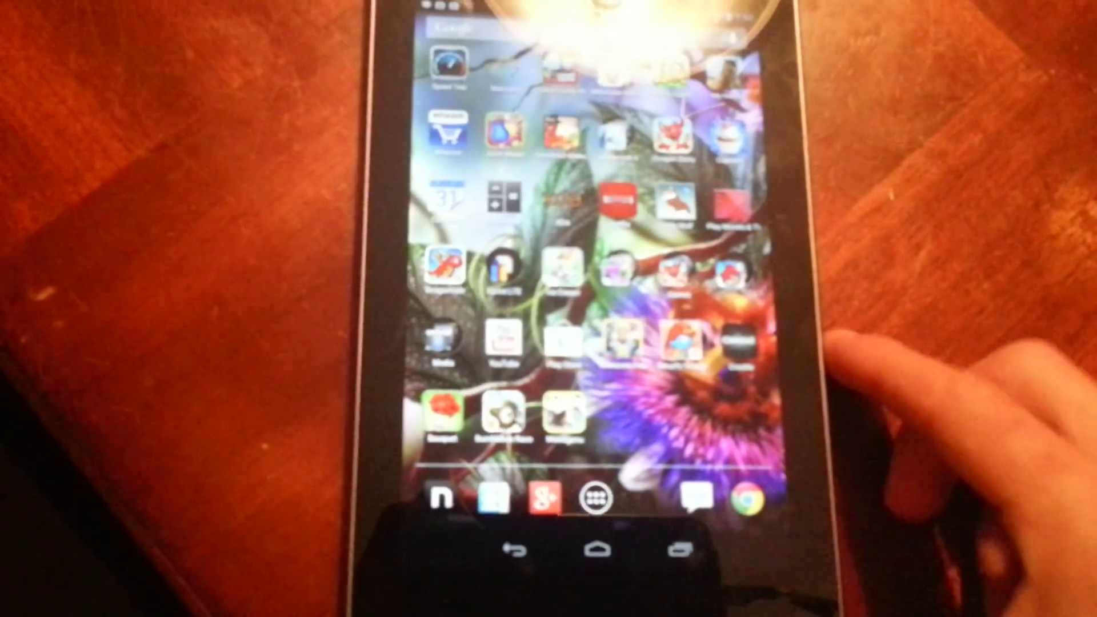
{"action": "left_click_drag", "start_coordinate": [567, 240], "coordinate": [480, 266]}
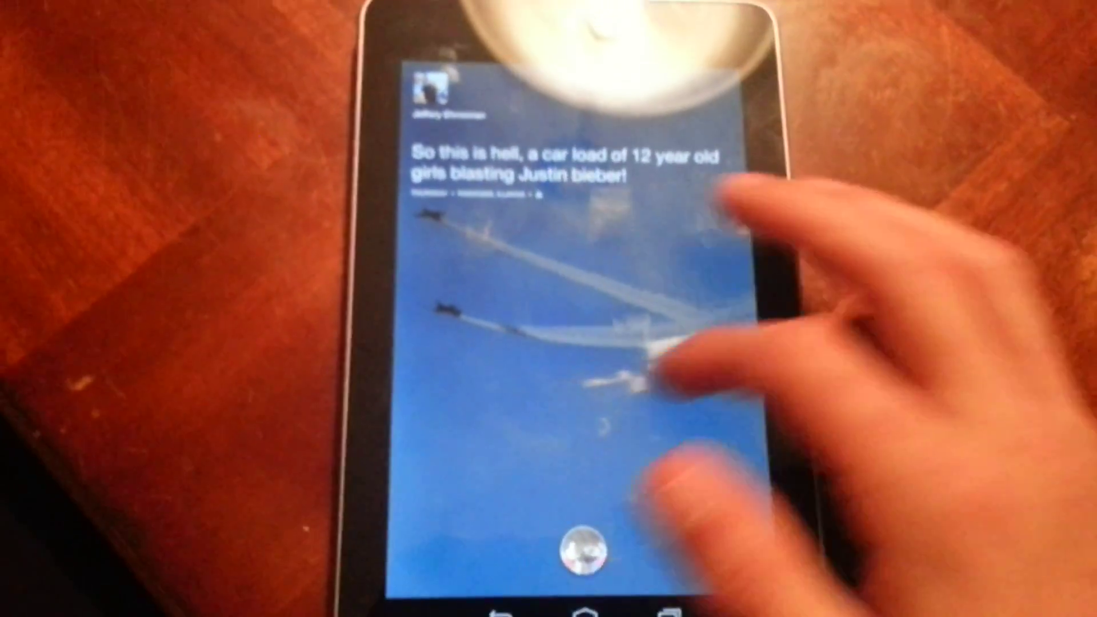
{"action": "mouse_move", "coordinate": [686, 294]}
{"action": "left_mouse_down"}
{"action": "mouse_move", "coordinate": [369, 295]}
{"action": "mouse_move", "coordinate": [712, 343]}
{"action": "left_mouse_up"}
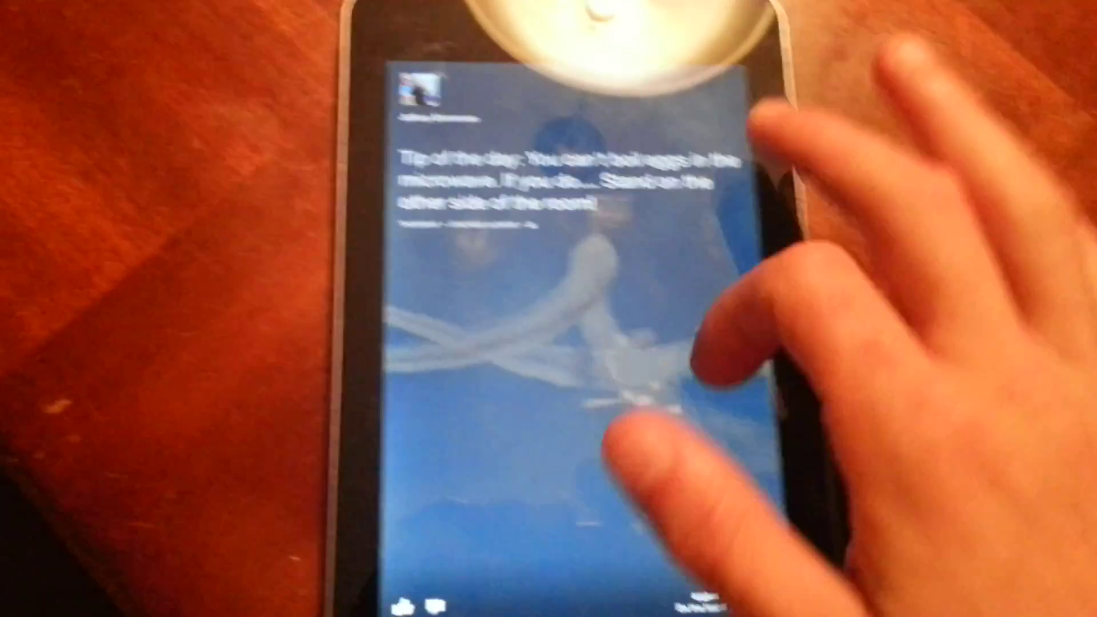
{"action": "left_click_drag", "start_coordinate": [687, 361], "coordinate": [463, 360]}
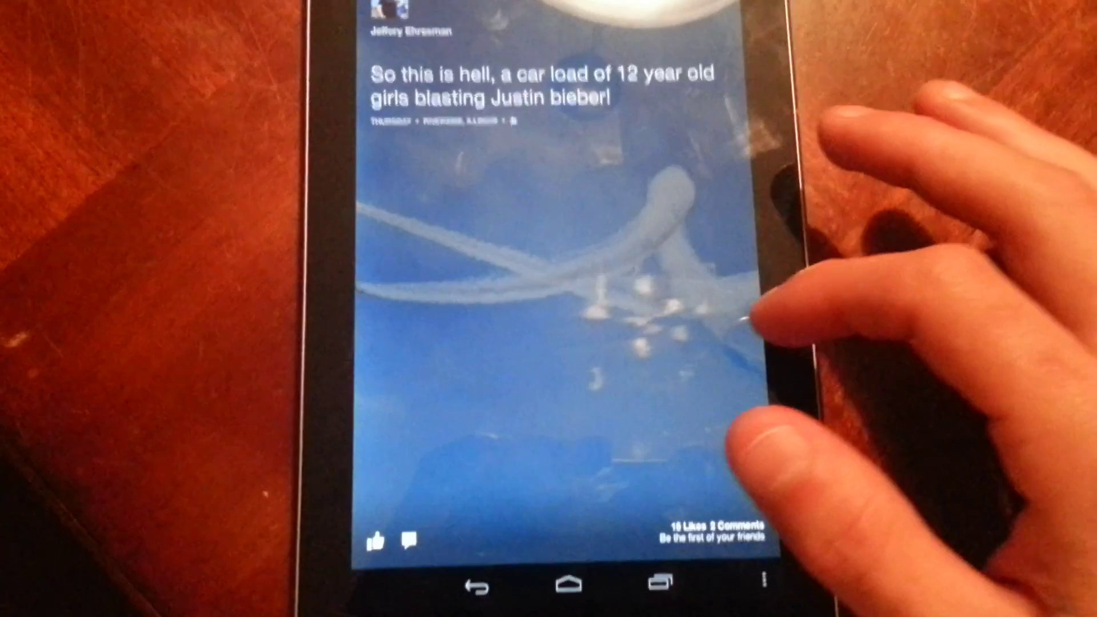
{"action": "left_click_drag", "start_coordinate": [747, 319], "coordinate": [523, 335]}
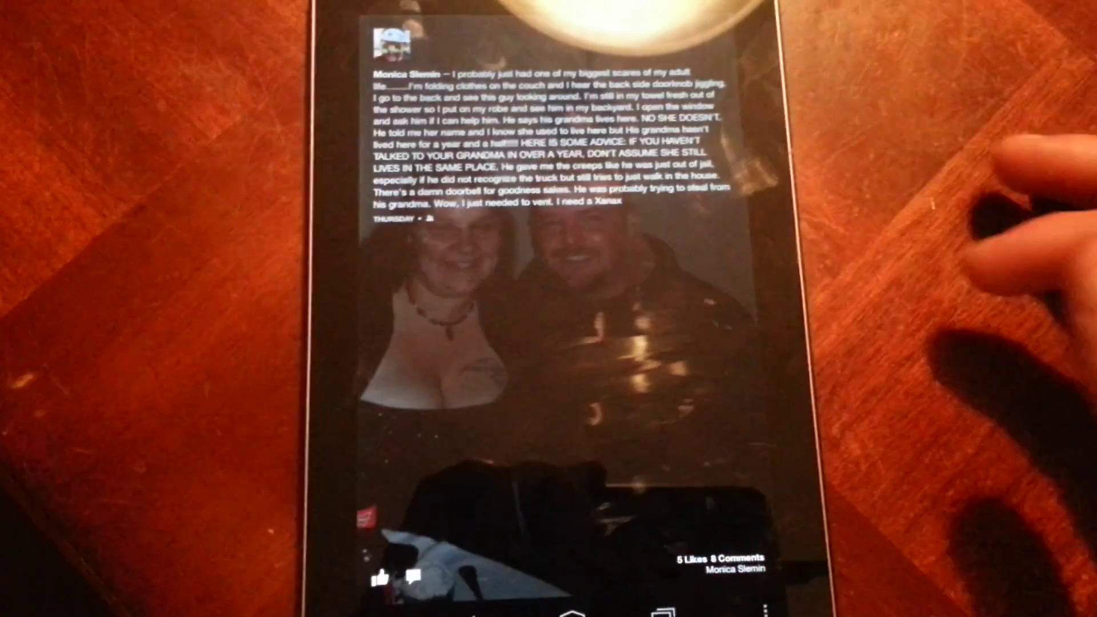